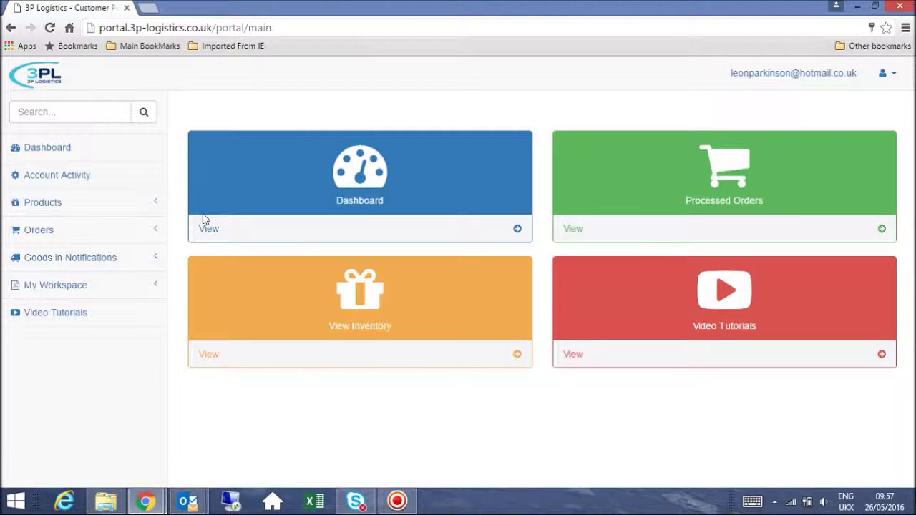
- Expand Goods in Notifications in the sidebar and bring up the Create Goods in Notification form
click(101, 265)
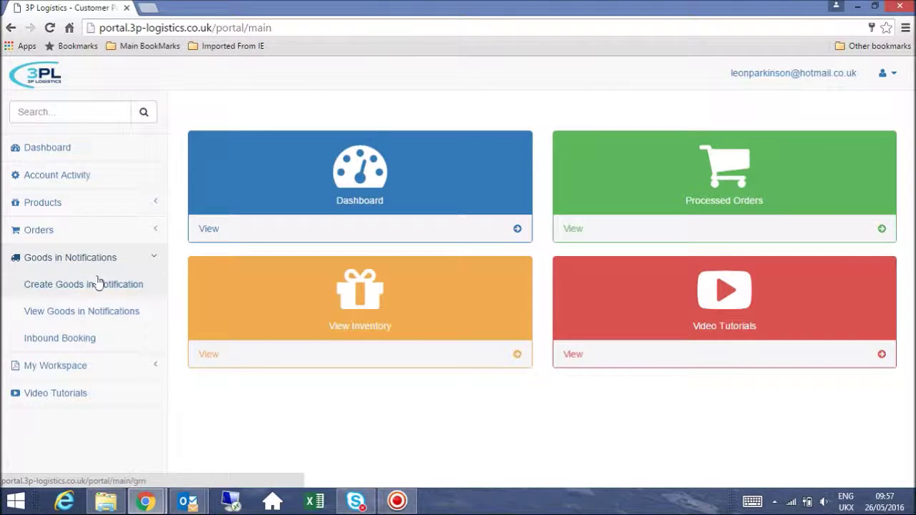
click(90, 290)
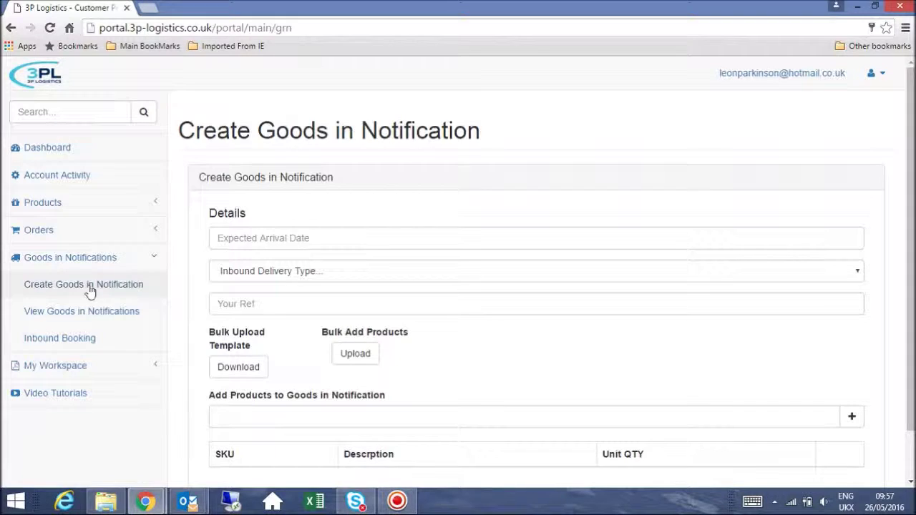
- Enter expected arrival 31-05-2016, delivery type Parcel/Courier and Your Ref MY1stINBOUND
click(253, 238)
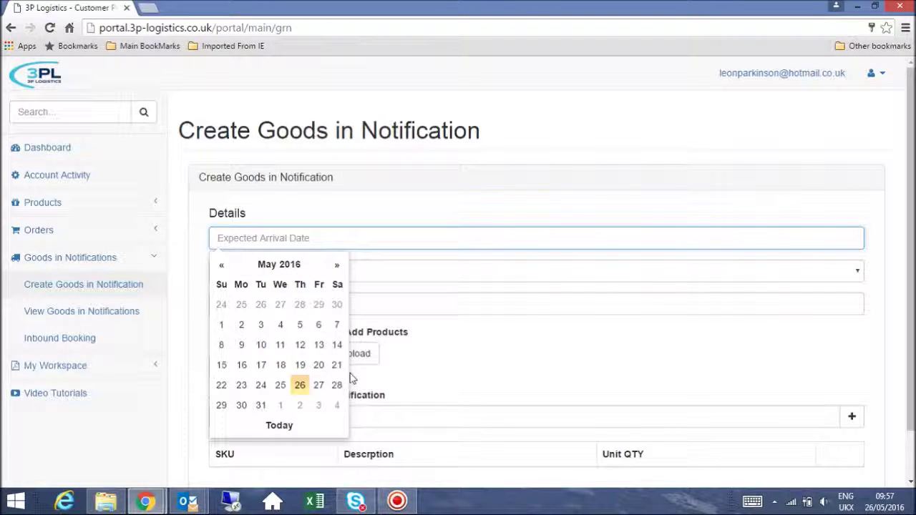
click(259, 406)
click(393, 275)
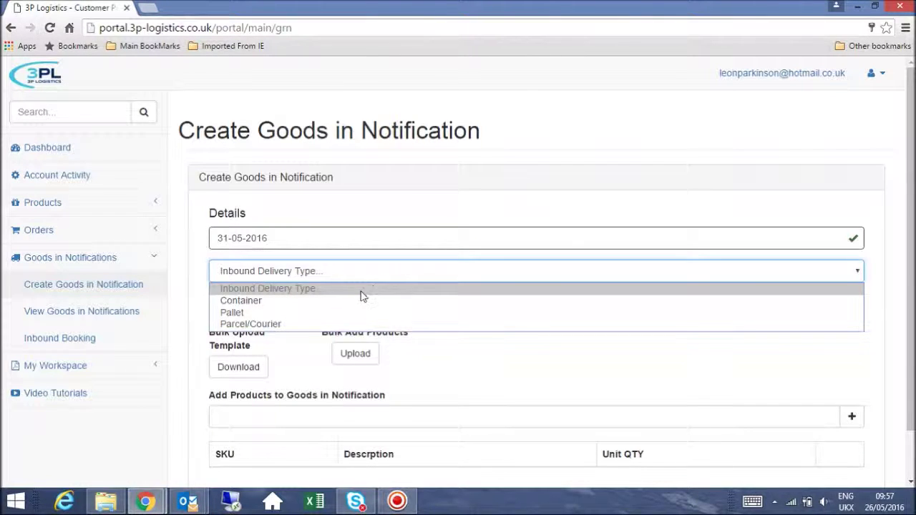
click(291, 325)
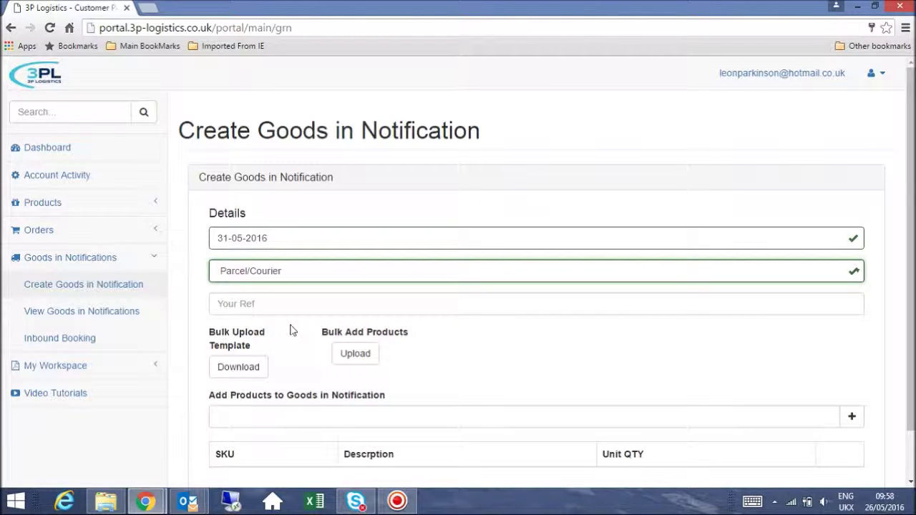
click(297, 308)
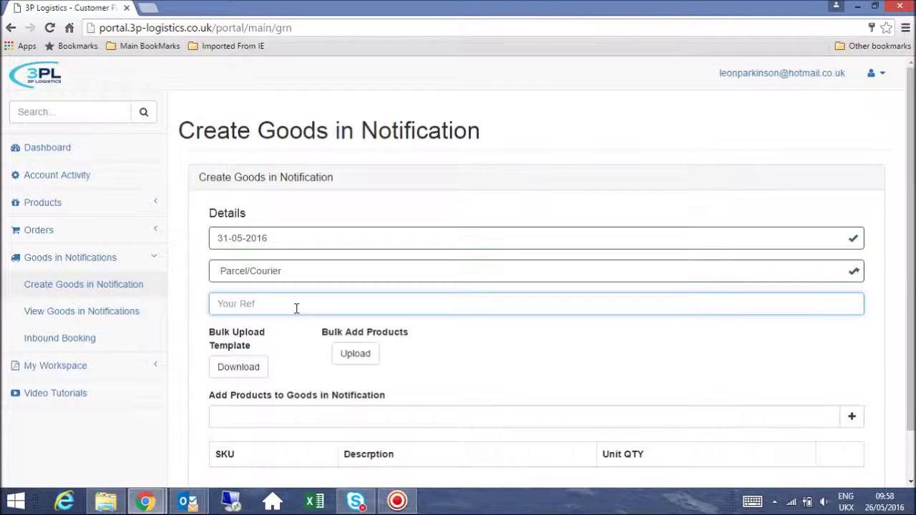
text(MY)
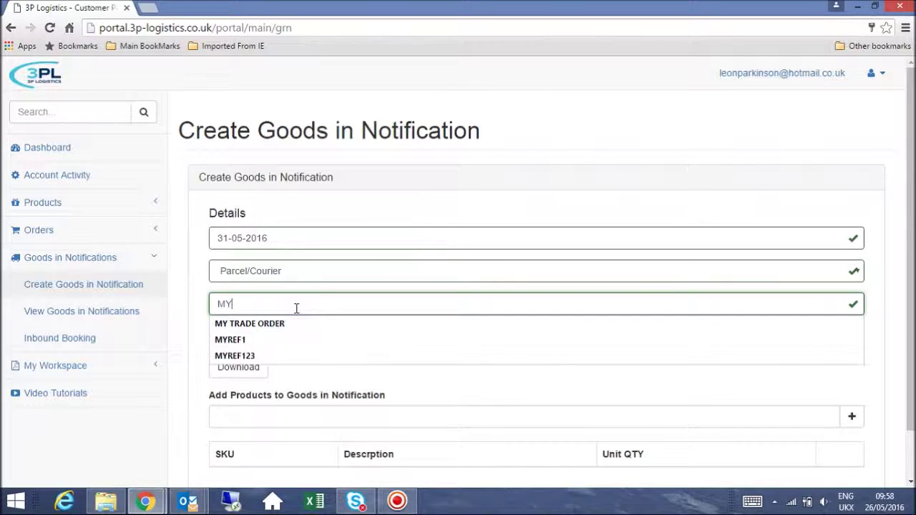
text(1stINBOUND)
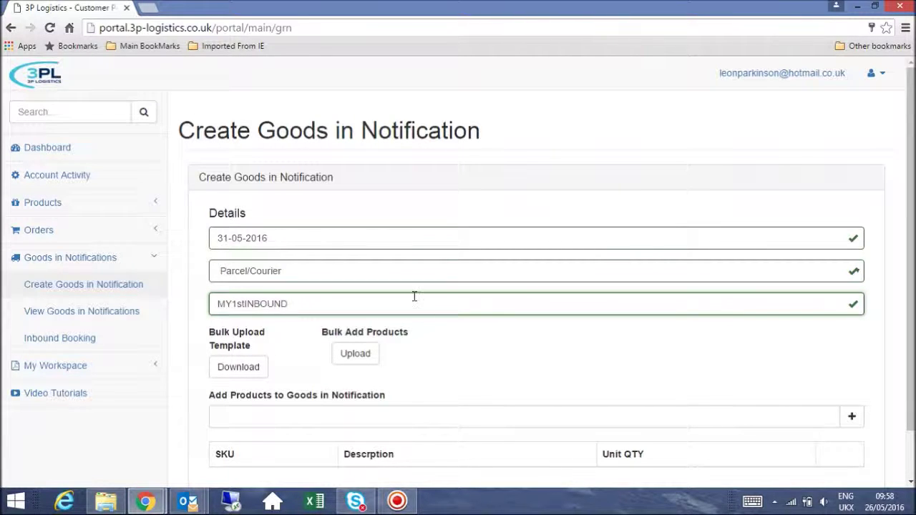
click(565, 346)
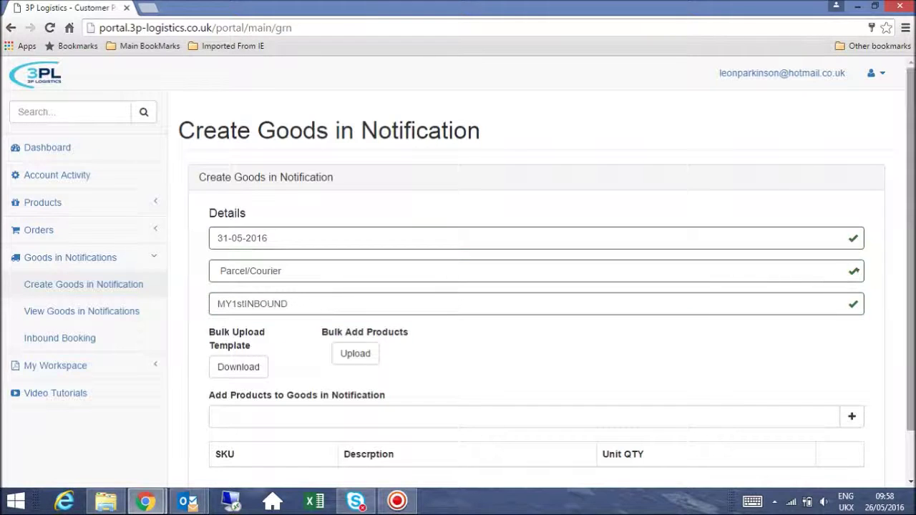
drag(911, 243, 913, 301)
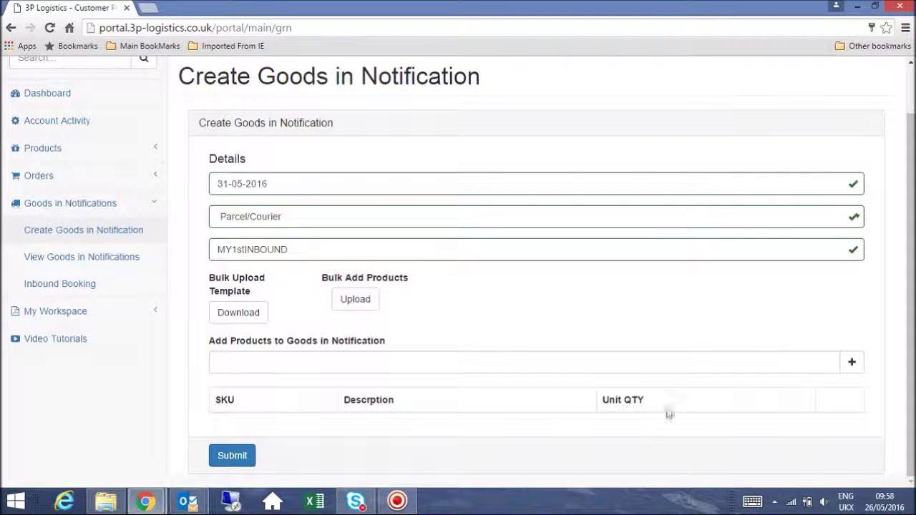
- Search for LPBALL and add LPBALL1 (A LEON1 BRANDED BALL) with unit quantity 800
click(654, 366)
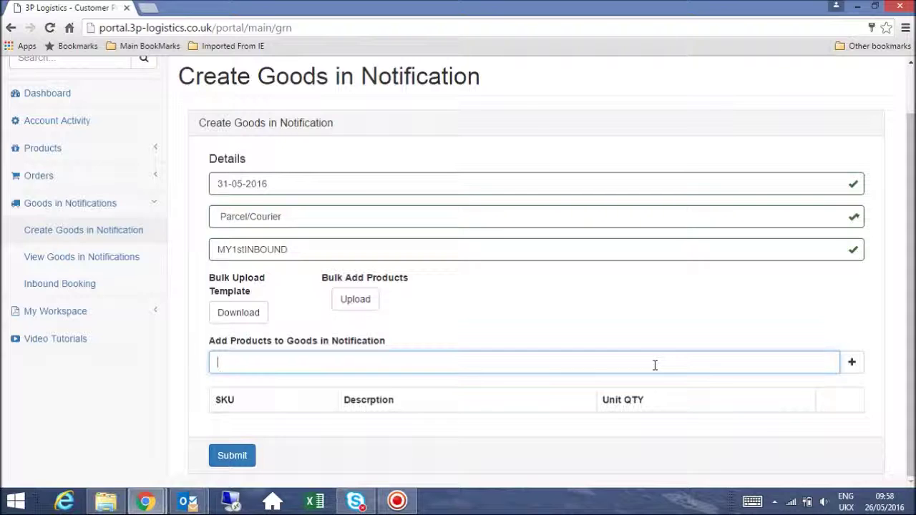
text(M)
key(BackSpace)
text(LPBALL)
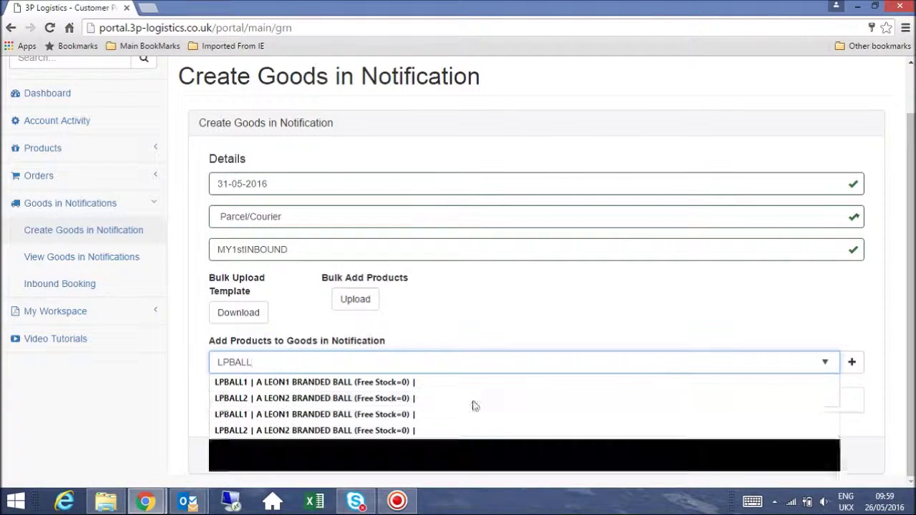
click(351, 384)
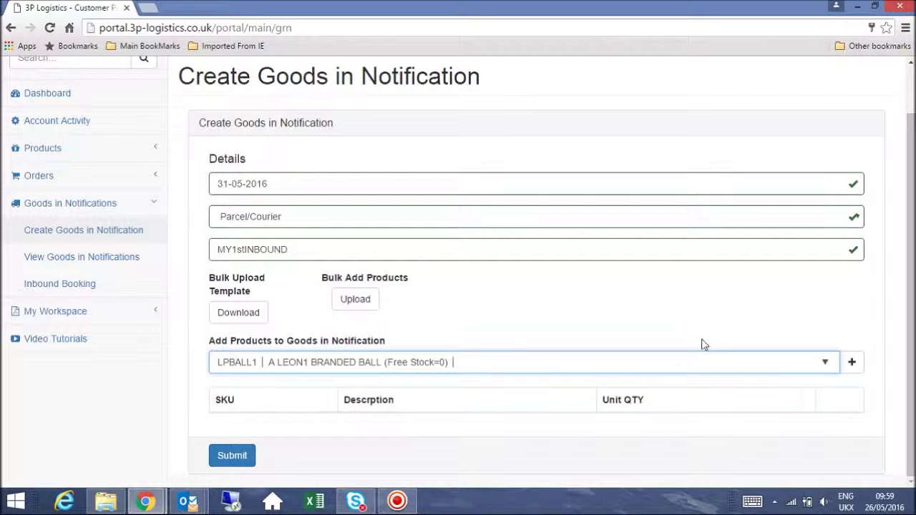
click(851, 363)
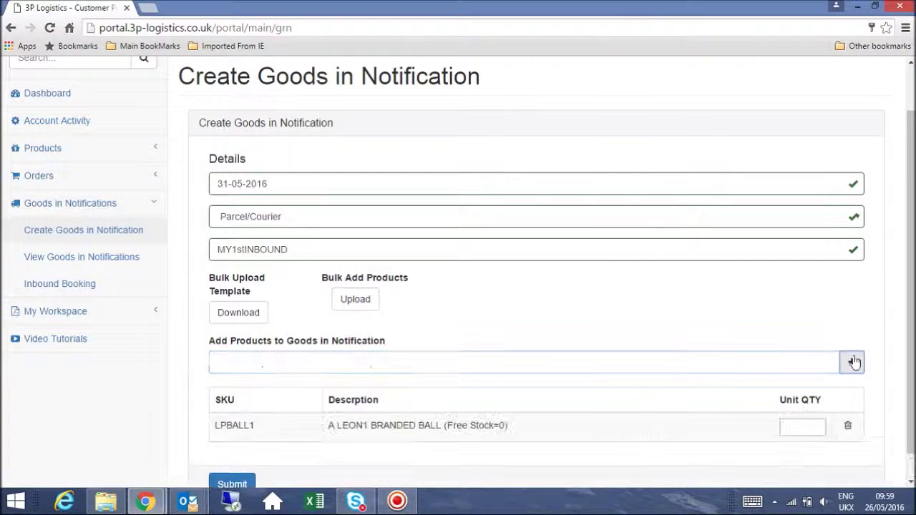
click(807, 424)
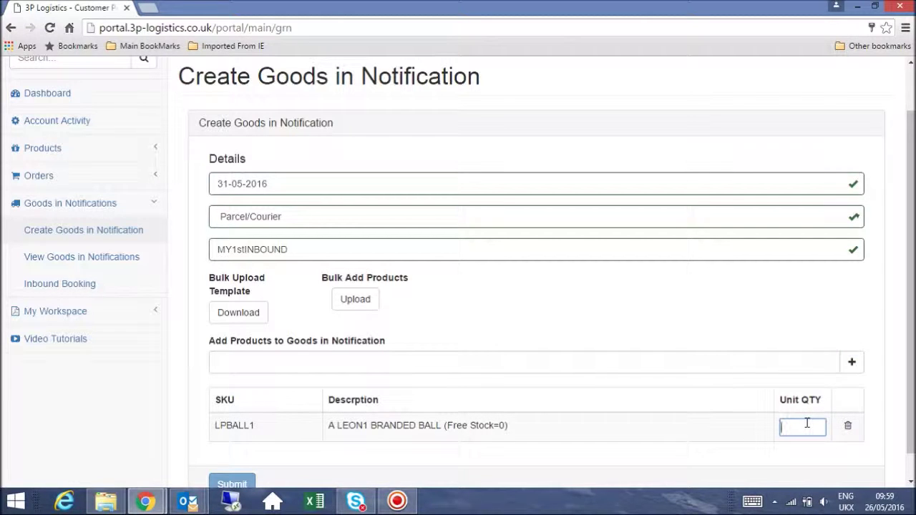
text(800)
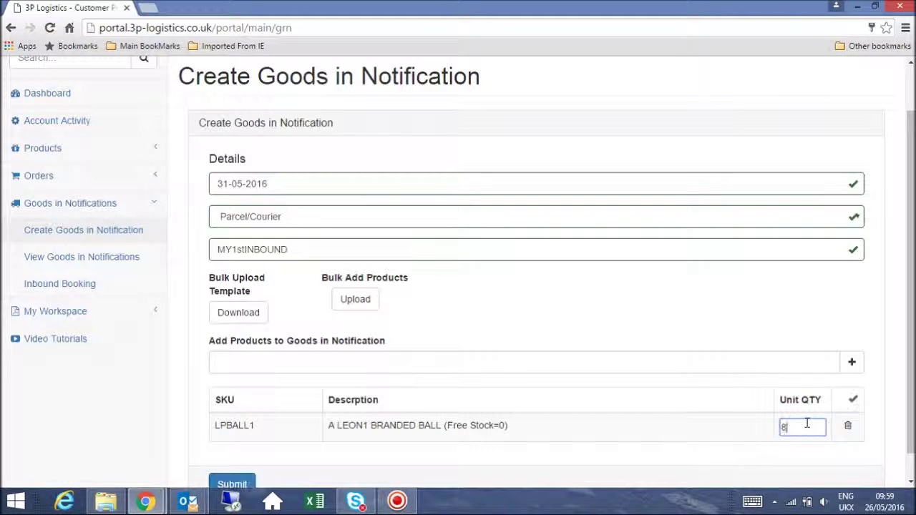
click(844, 321)
click(456, 363)
- Add LPBALL2 (A LEON2 BRANDED BALL) to the product table with unit quantity 200
text(LP)
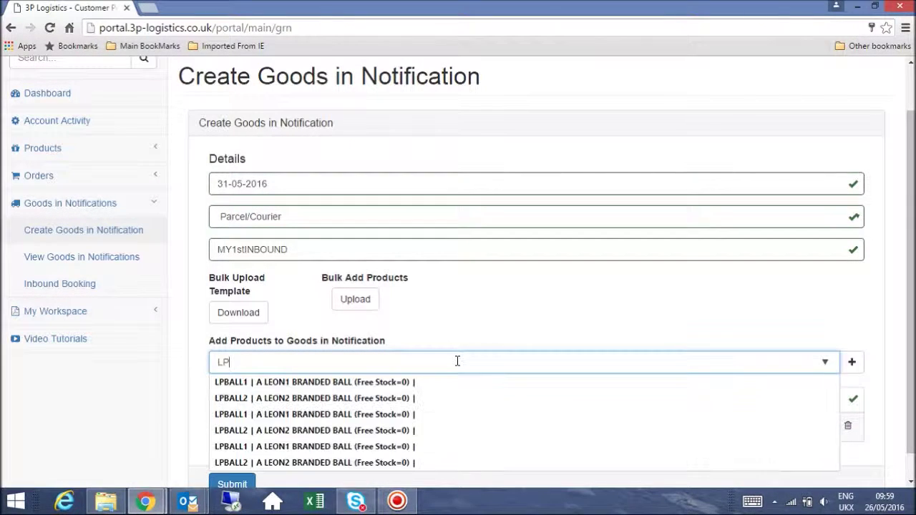
text(BALL2)
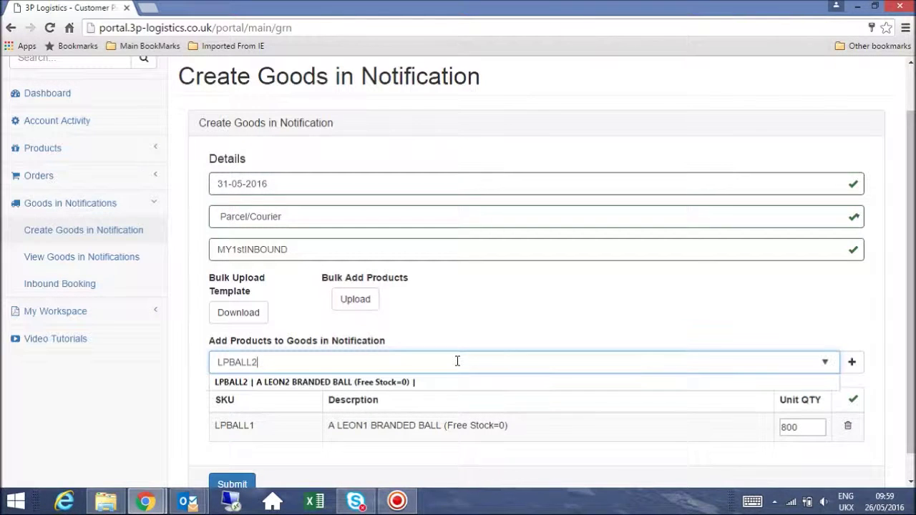
click(397, 382)
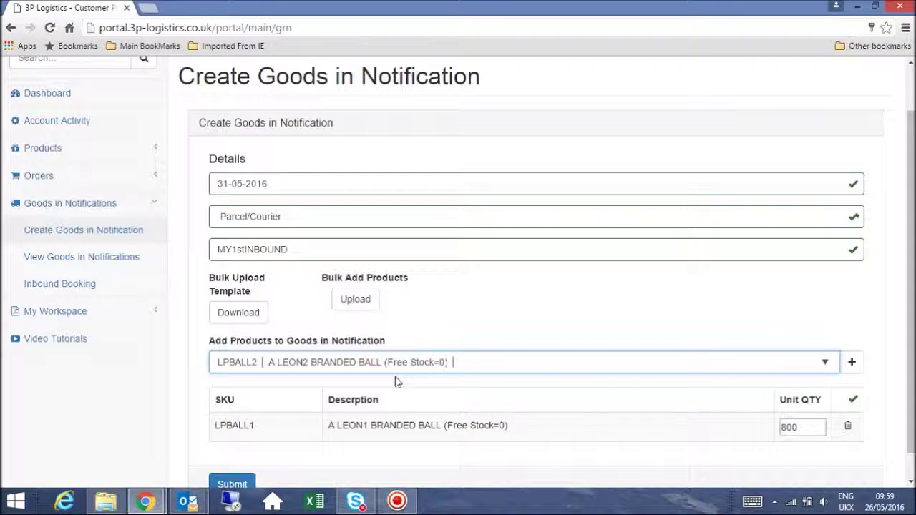
click(853, 364)
click(801, 452)
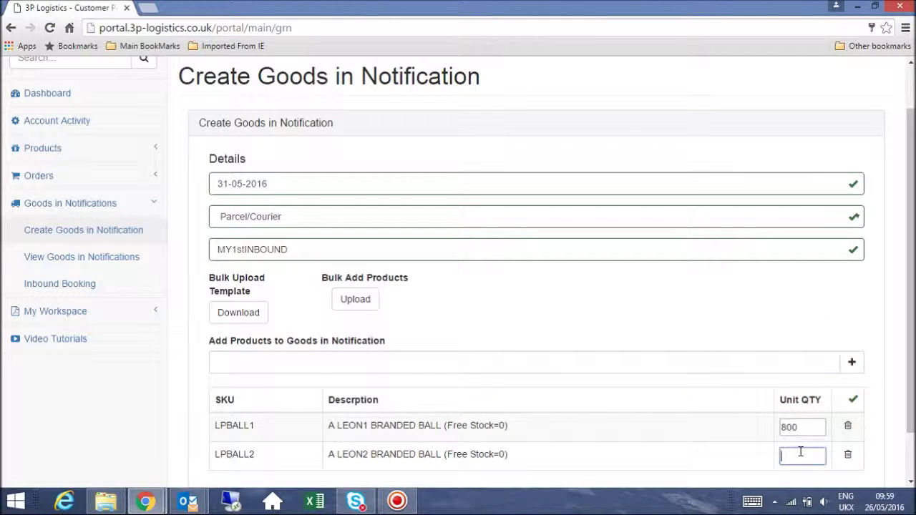
text(200)
scroll(912, 339, down, 2)
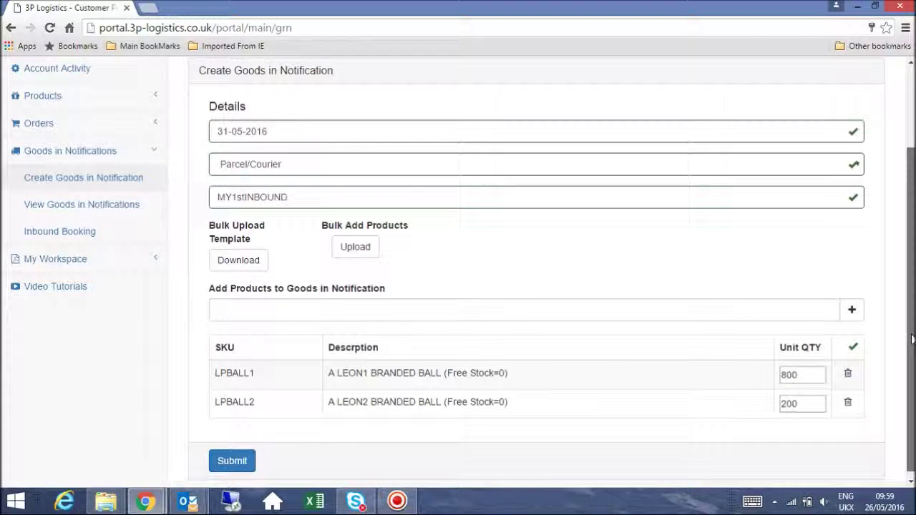
- Submit the completed goods-in notification from the bottom of the form
scroll(911, 339, down, 1)
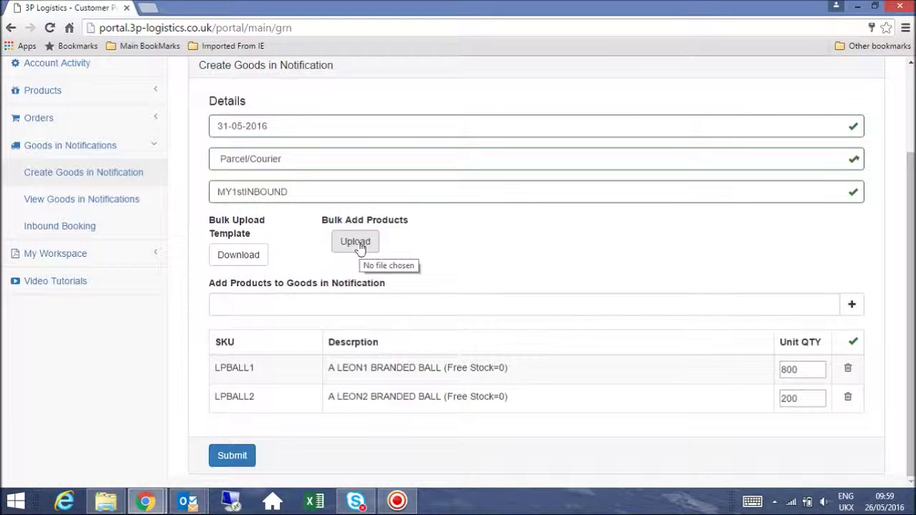
click(244, 459)
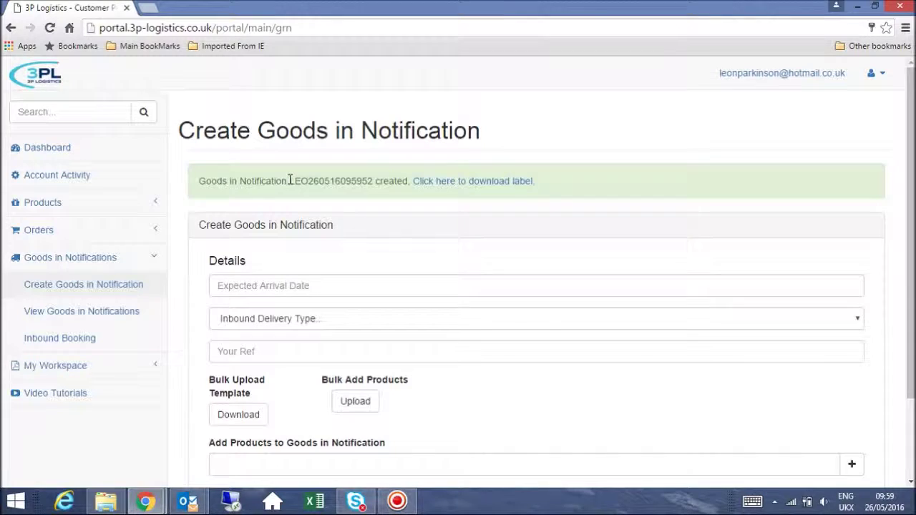
- Download the new notification's label from the confirmation banner and open 6715.pdf
drag(290, 180, 374, 182)
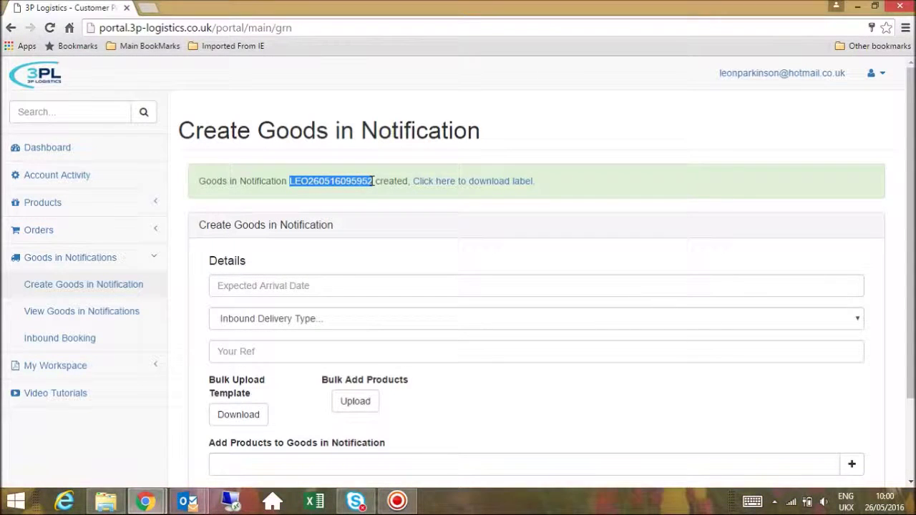
click(487, 185)
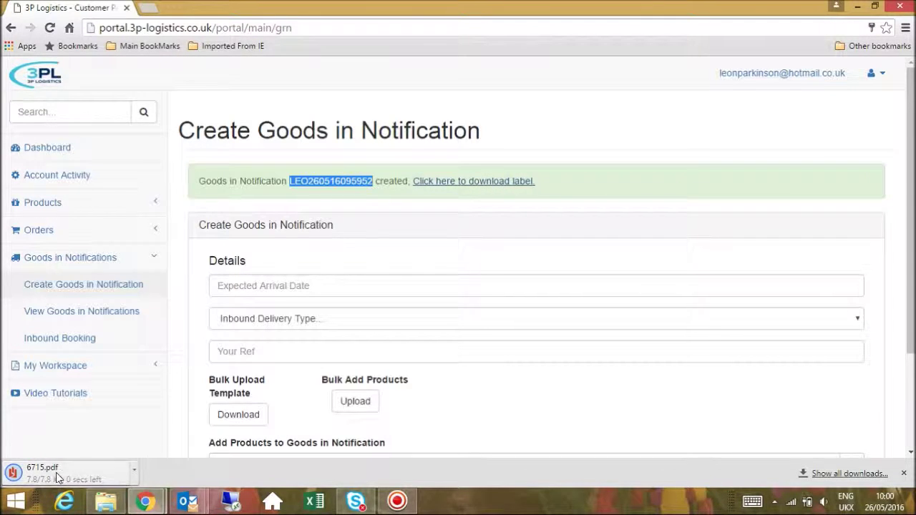
click(43, 471)
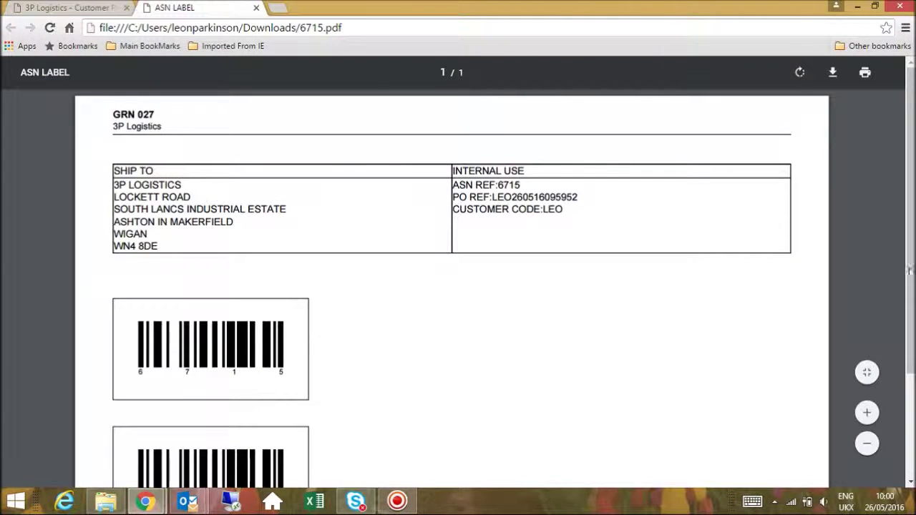
- Select the PO REF number on the ASN label, then close the PDF tab
scroll(900, 337, down, 3)
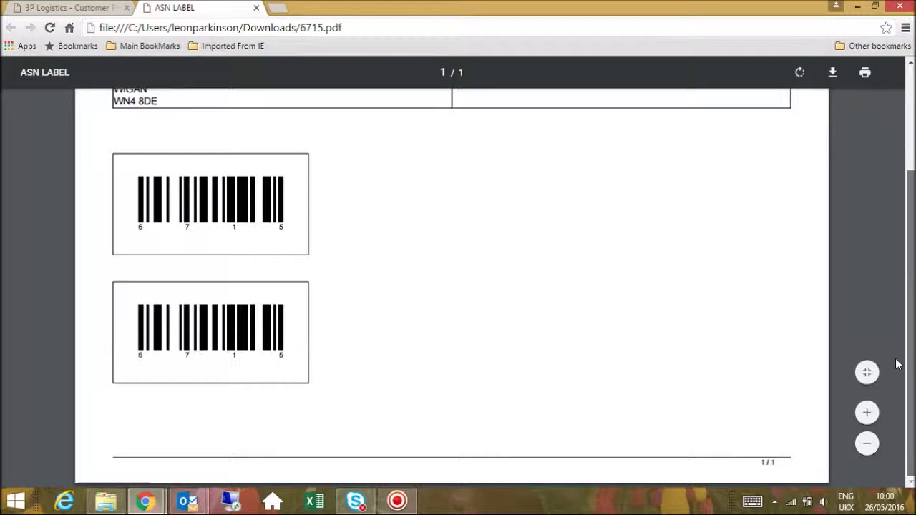
scroll(904, 301, up, 3)
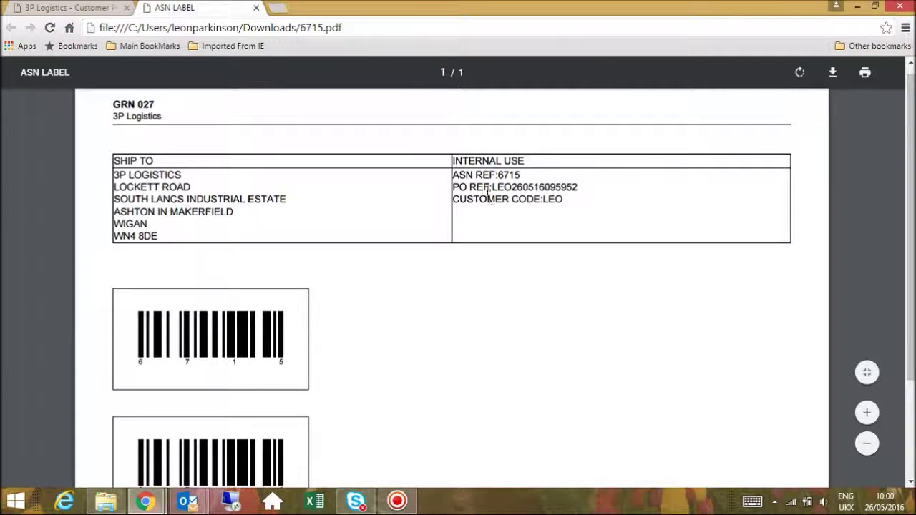
drag(494, 184, 583, 185)
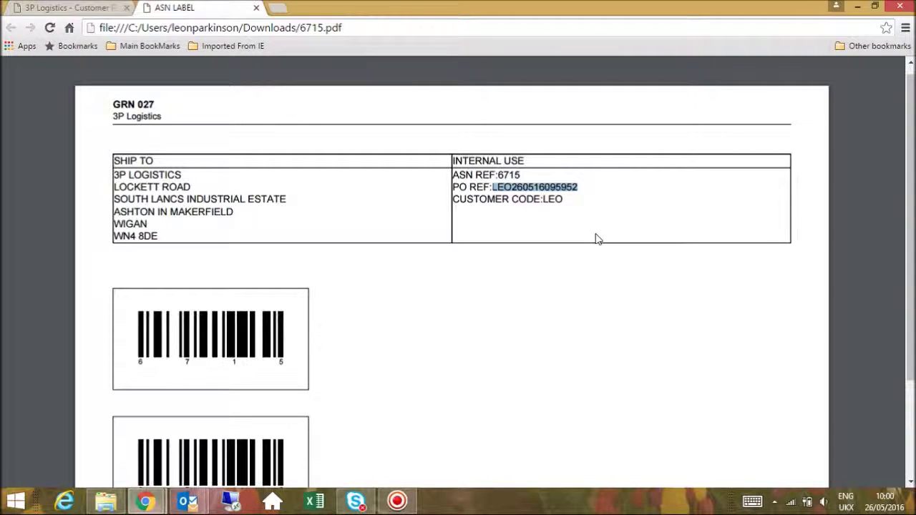
click(257, 8)
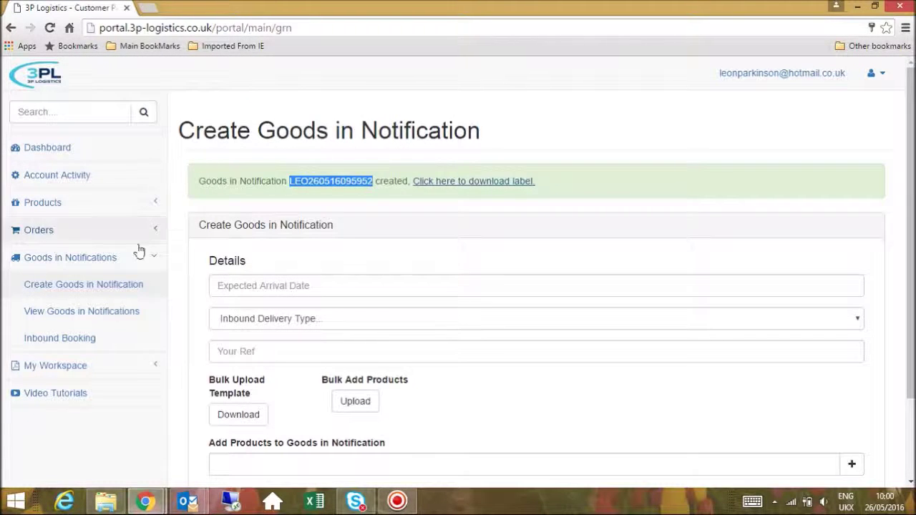
- Check the first notification is listed as Open, then return to a blank create form
click(104, 312)
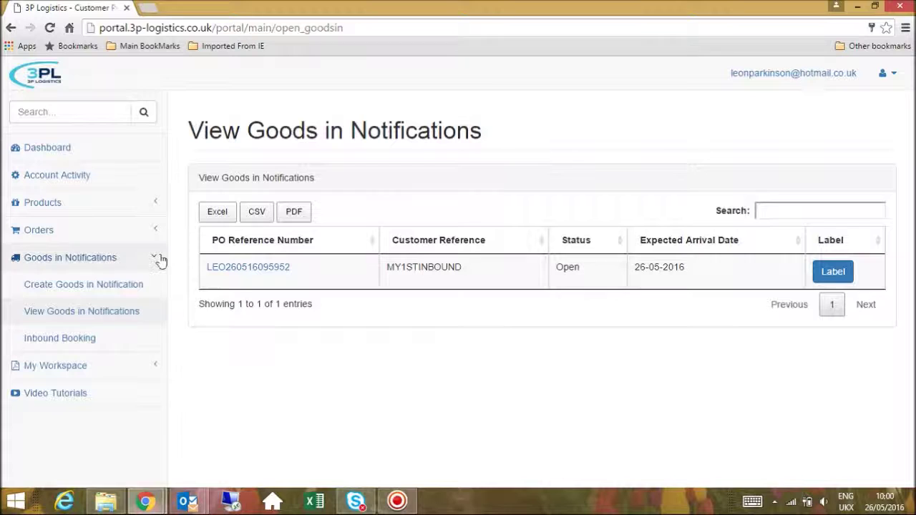
click(98, 294)
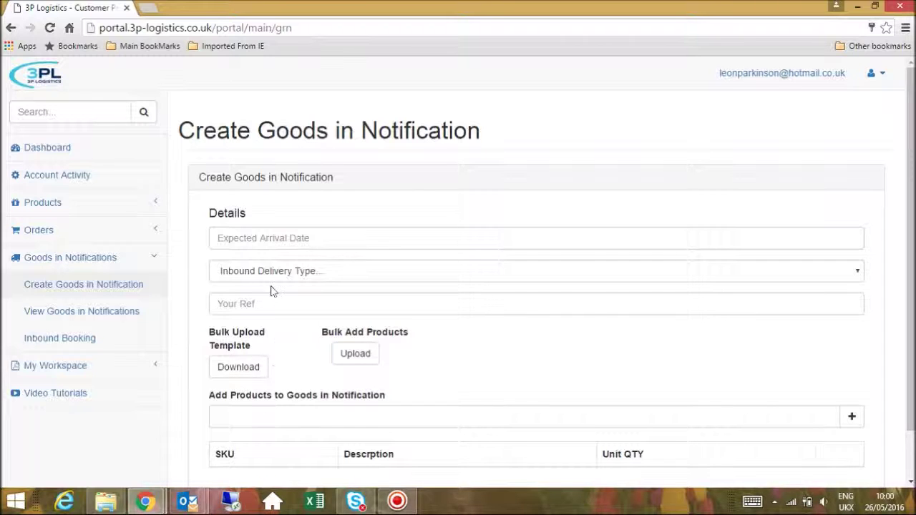
- Fill in 31-05-2016, Parcel/Courier and reference MY2nd INBOUND, then open the bulk upload template
click(288, 247)
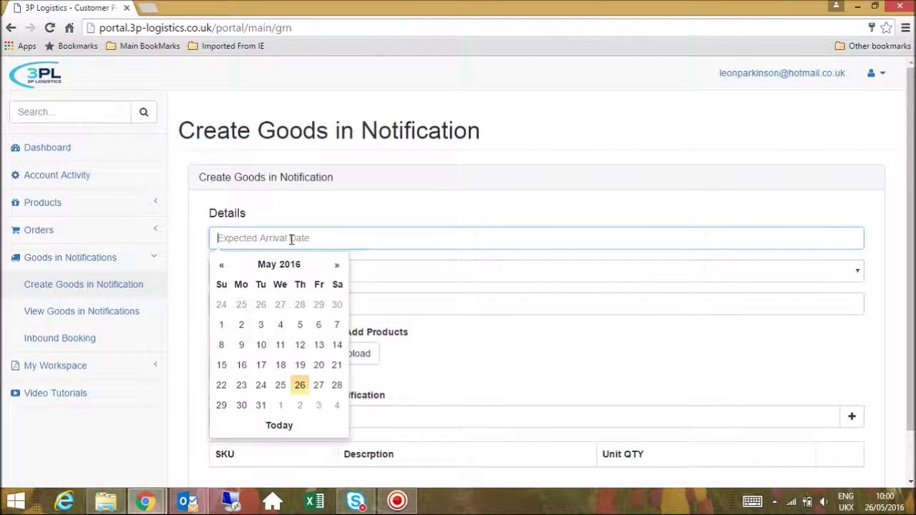
click(260, 406)
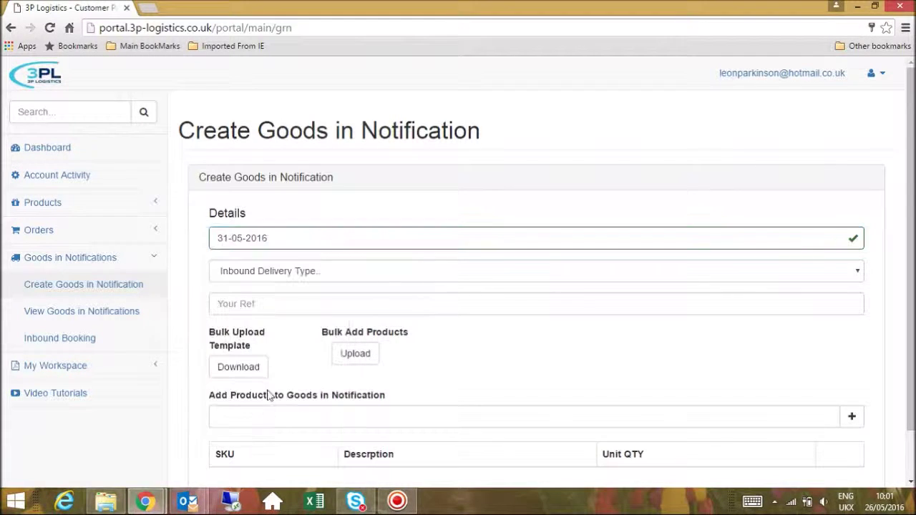
click(298, 276)
click(270, 325)
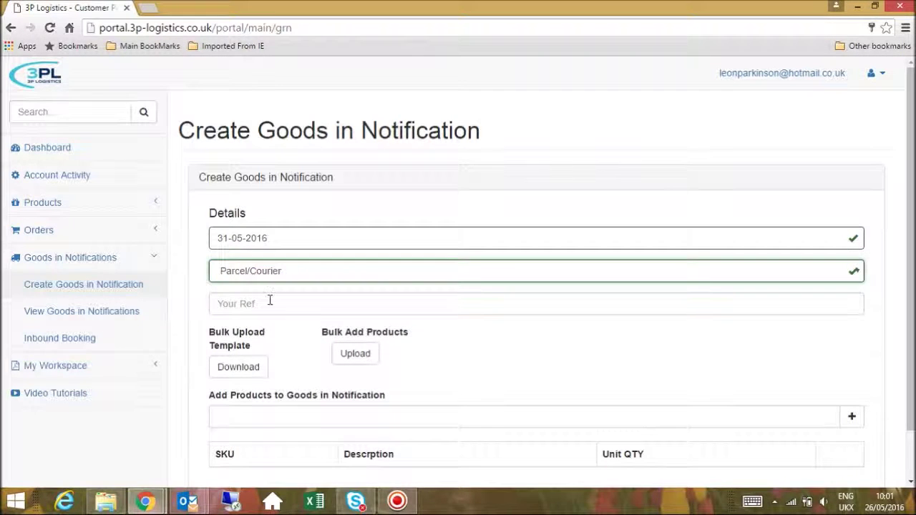
click(270, 303)
text(MY2nd INBOUND)
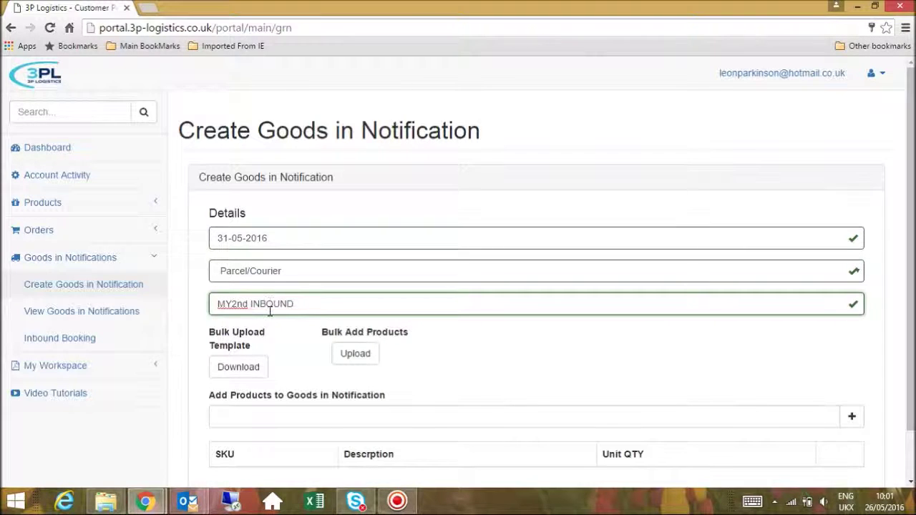
click(236, 368)
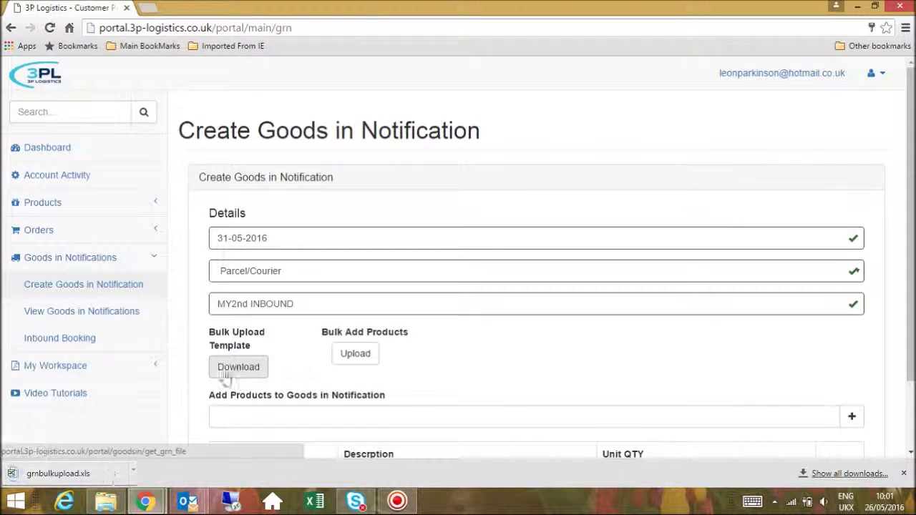
click(72, 477)
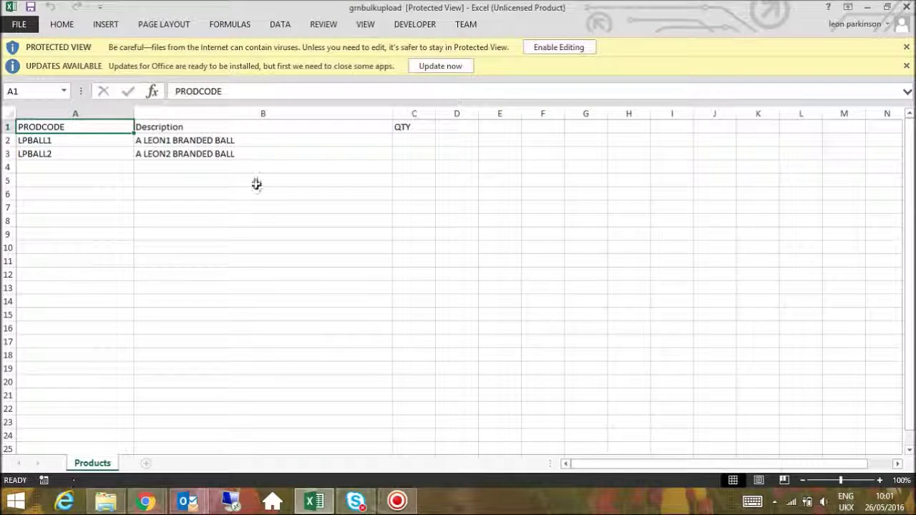
- Enable editing, enter QTY 500 for LPBALL1 and LPBALL2 in C2 and C3, and save
click(414, 139)
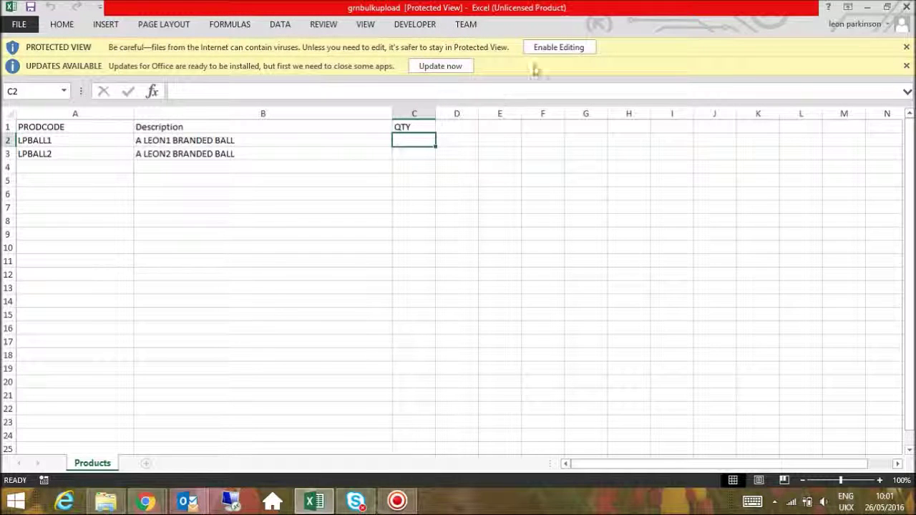
click(549, 48)
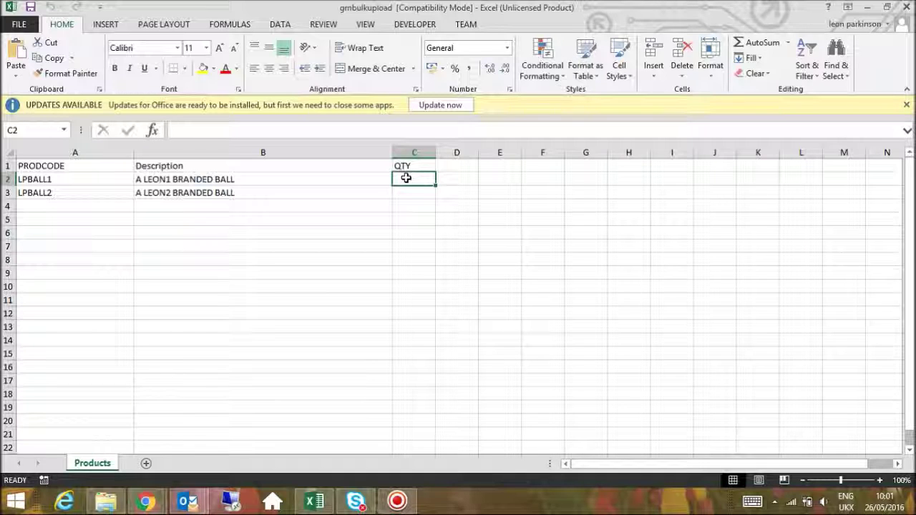
text(500)
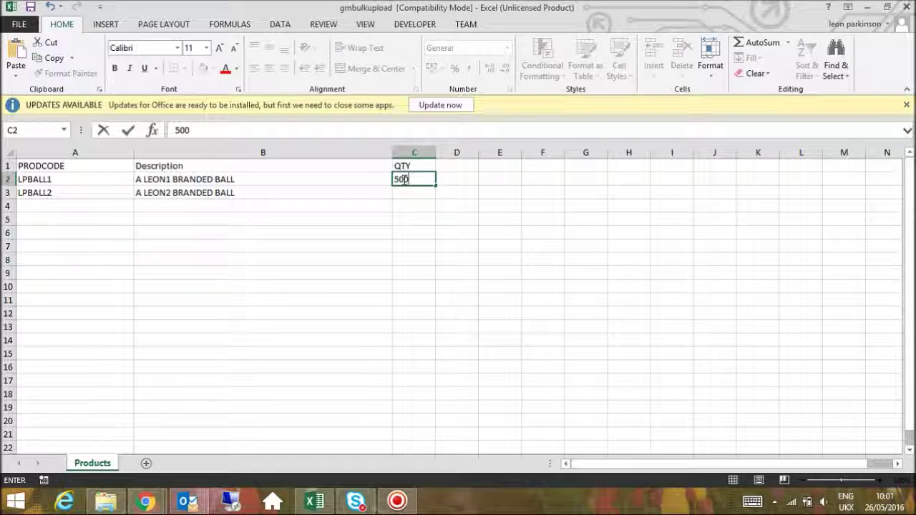
key(Return)
text(500)
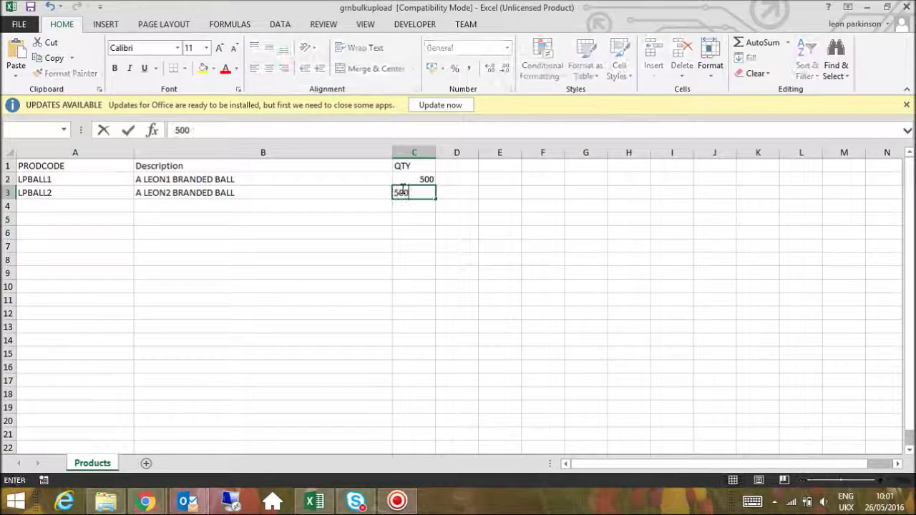
key(Return)
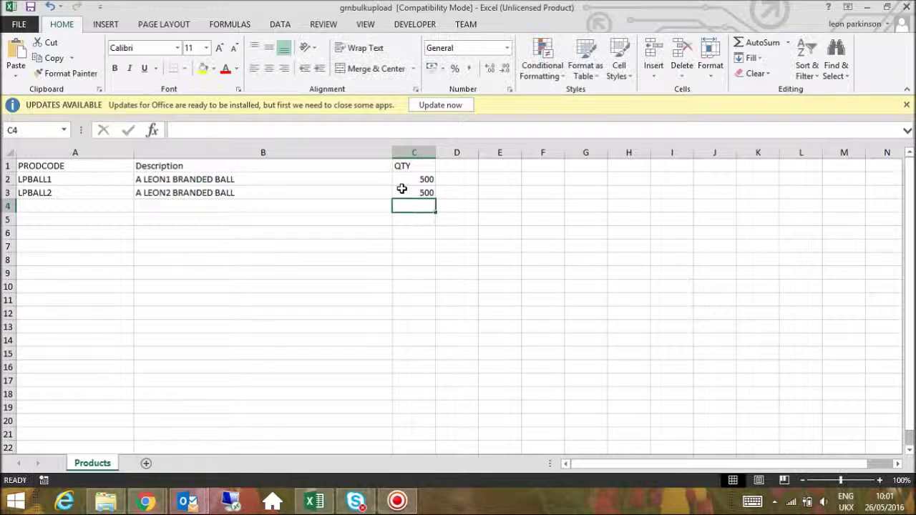
click(29, 8)
- Close Excel, attach grnbulkupload.xls from the Downloads folder, and submit the notification
click(908, 7)
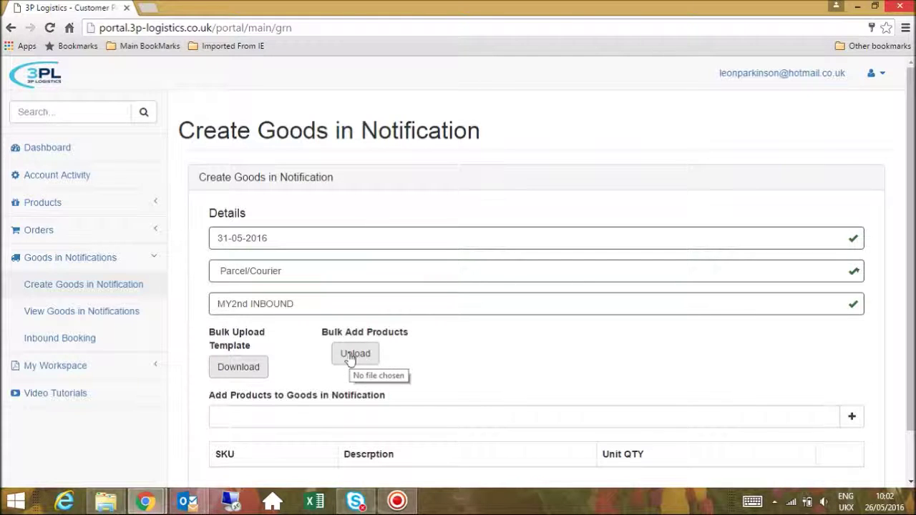
click(351, 355)
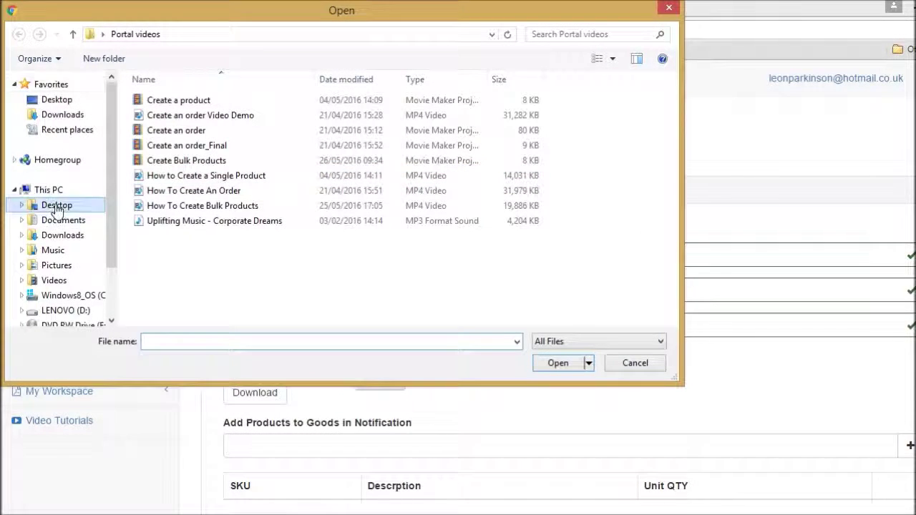
click(56, 206)
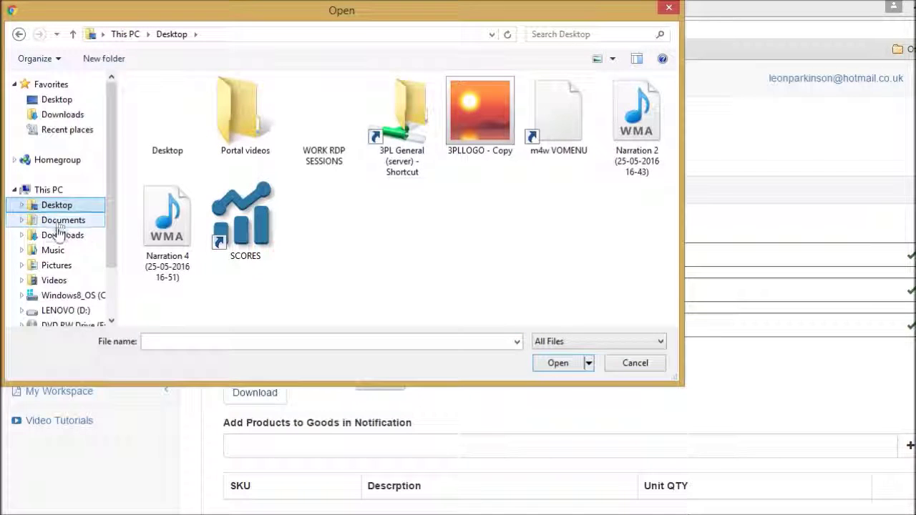
click(62, 235)
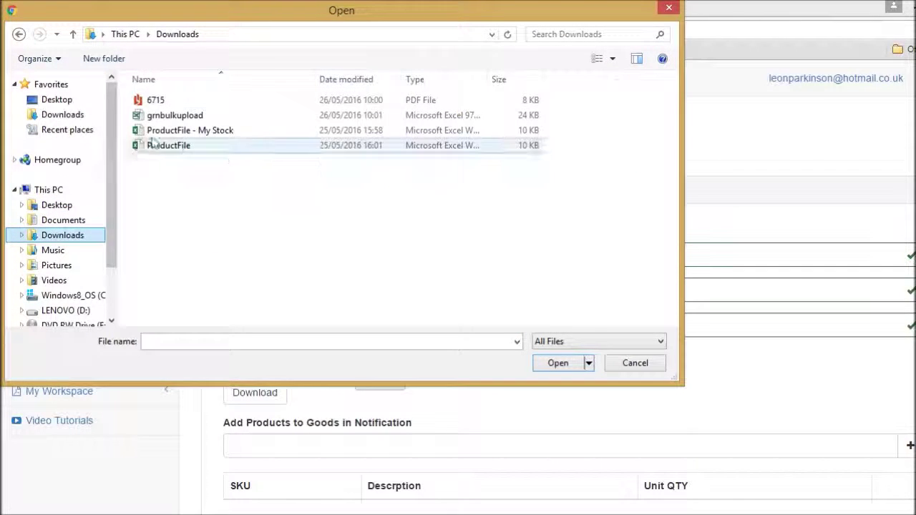
double_click(162, 115)
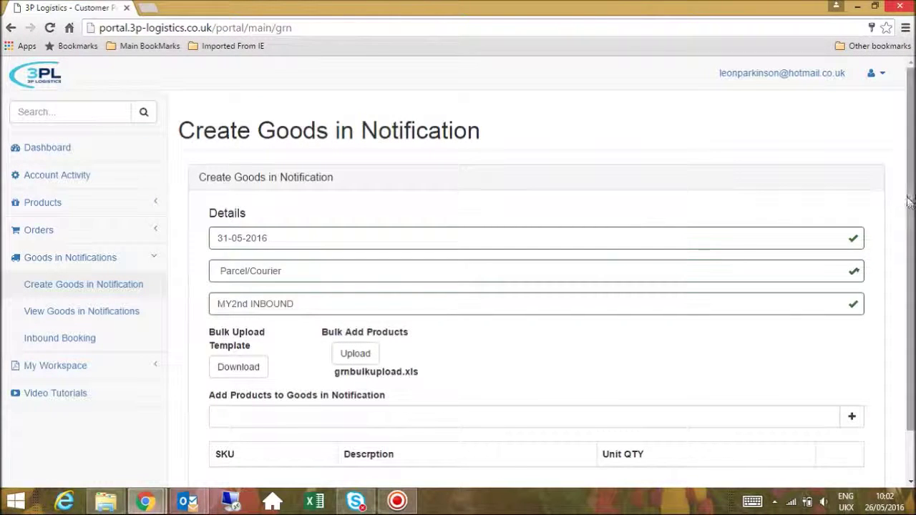
scroll(905, 204, down, 2)
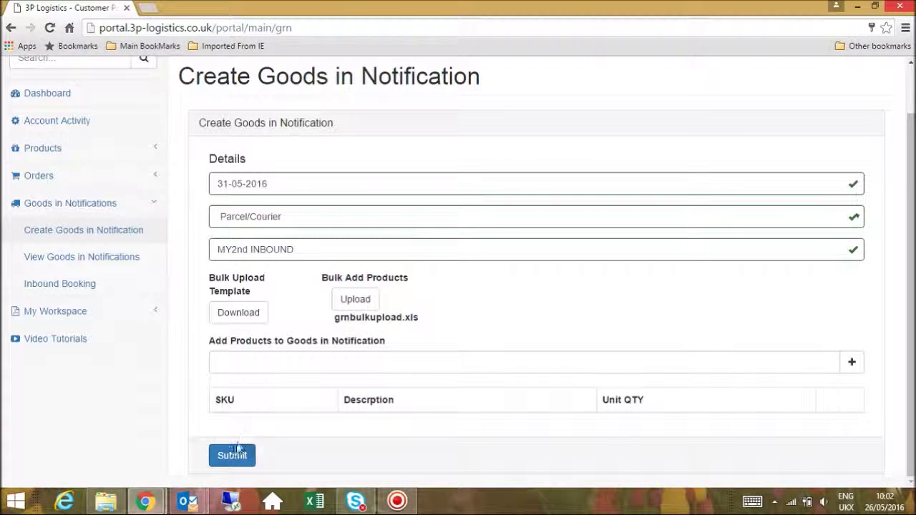
click(232, 455)
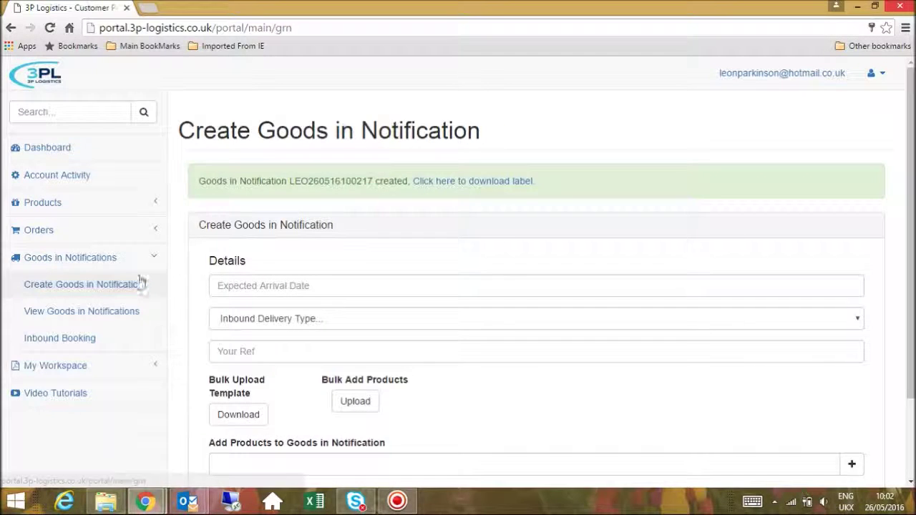
- List the goods-in notifications and review the order details of MY2ND INBOUND, then MY1STINBOUND
click(69, 312)
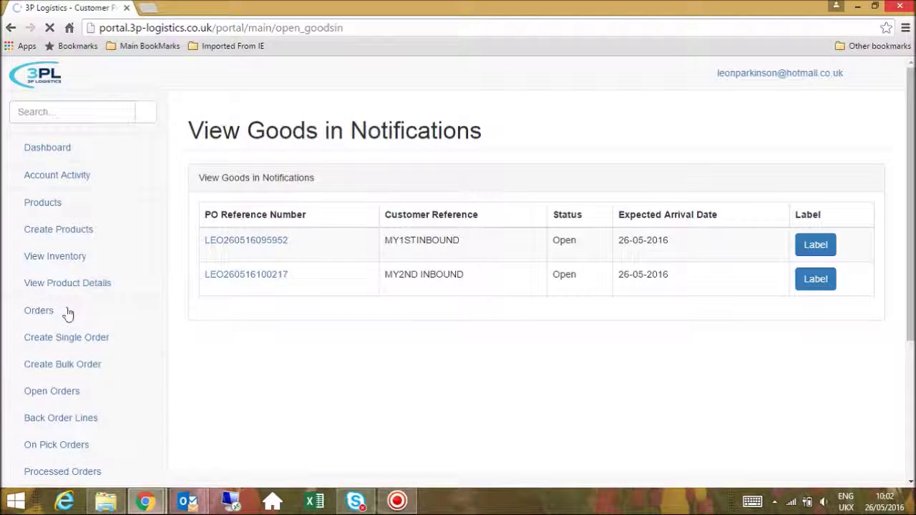
click(251, 269)
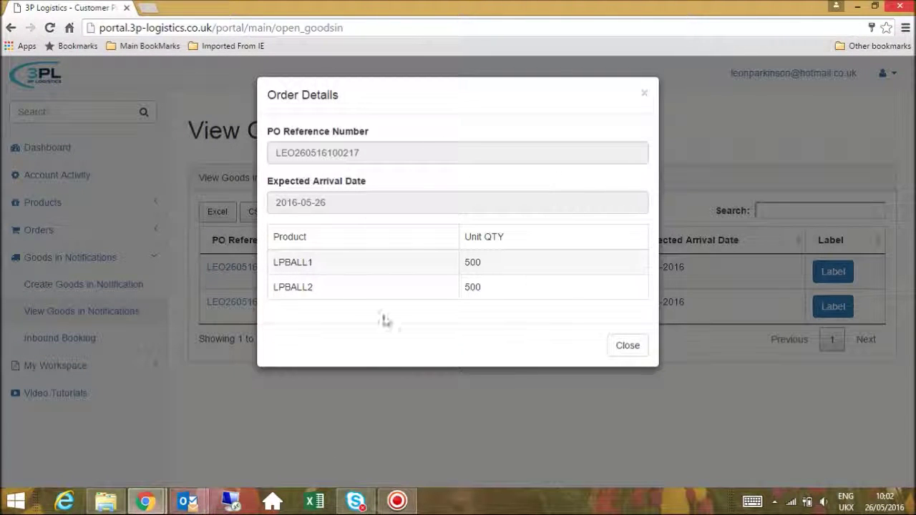
click(621, 350)
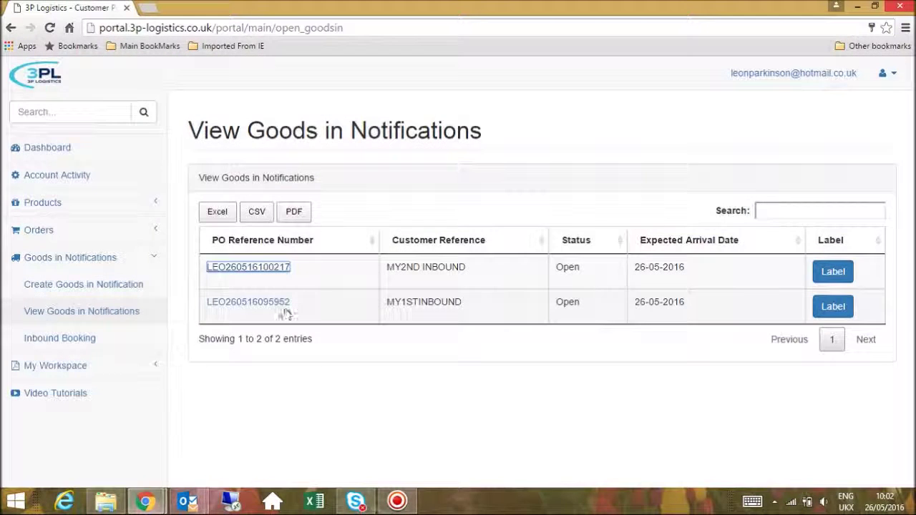
click(280, 301)
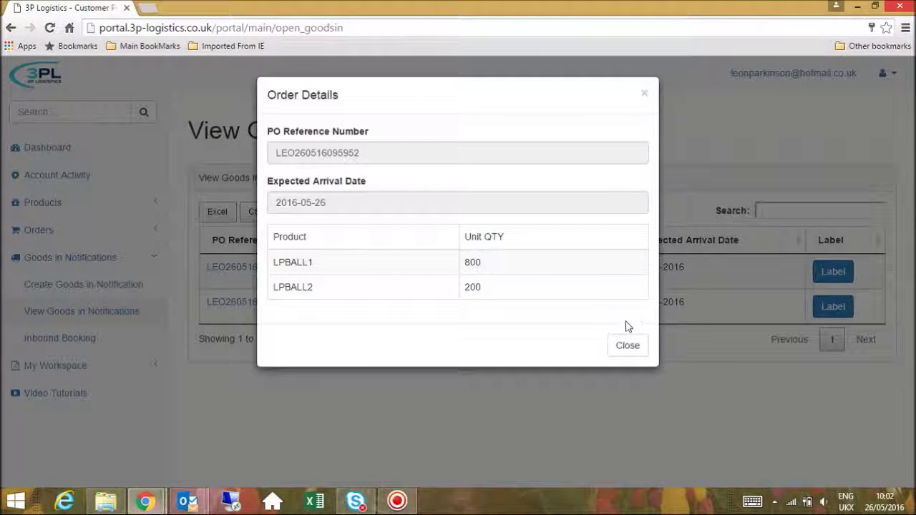
click(621, 351)
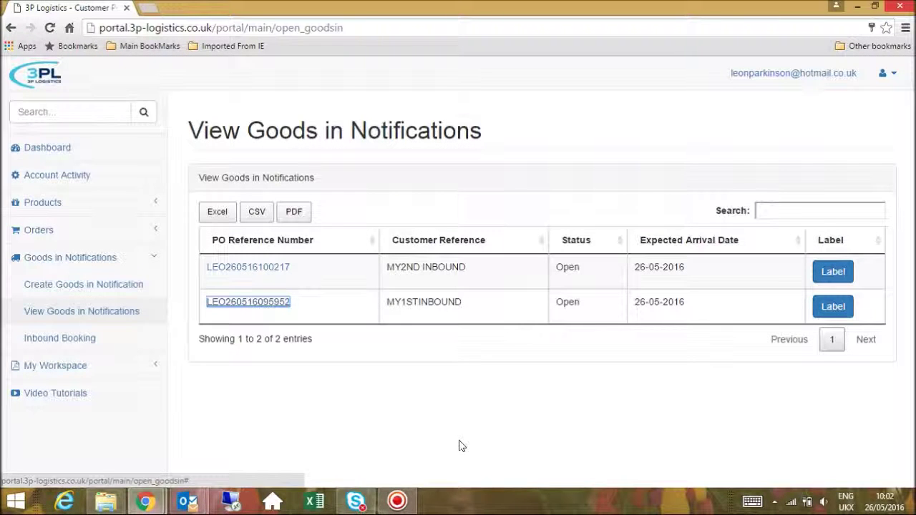